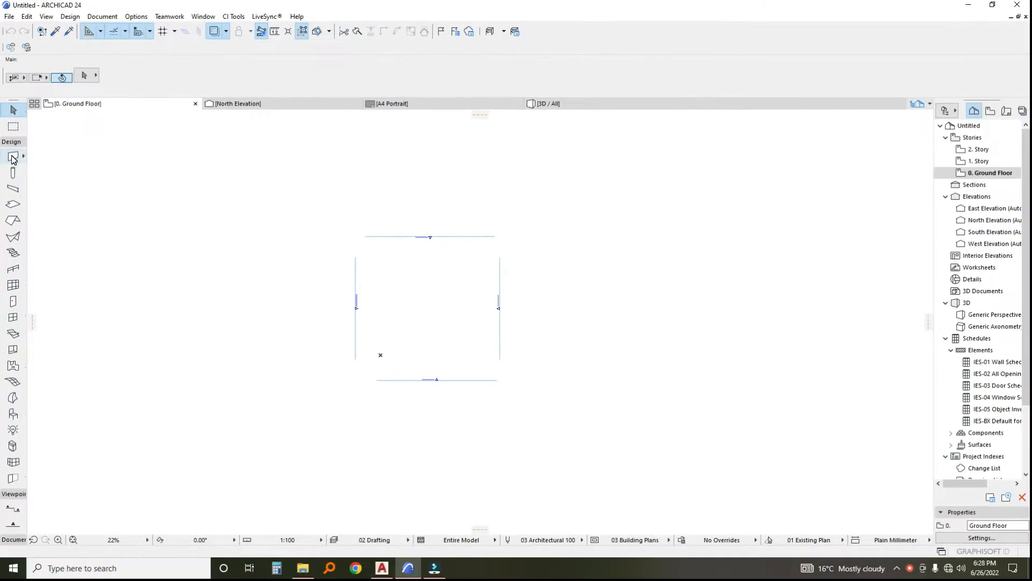
Start a chained ground-floor wall between the elevation markers, with a 4000 mm west side and a 5000 mm south side
click(12, 157)
scroll(382, 312, up, 5)
middle_drag(398, 305, 369, 277)
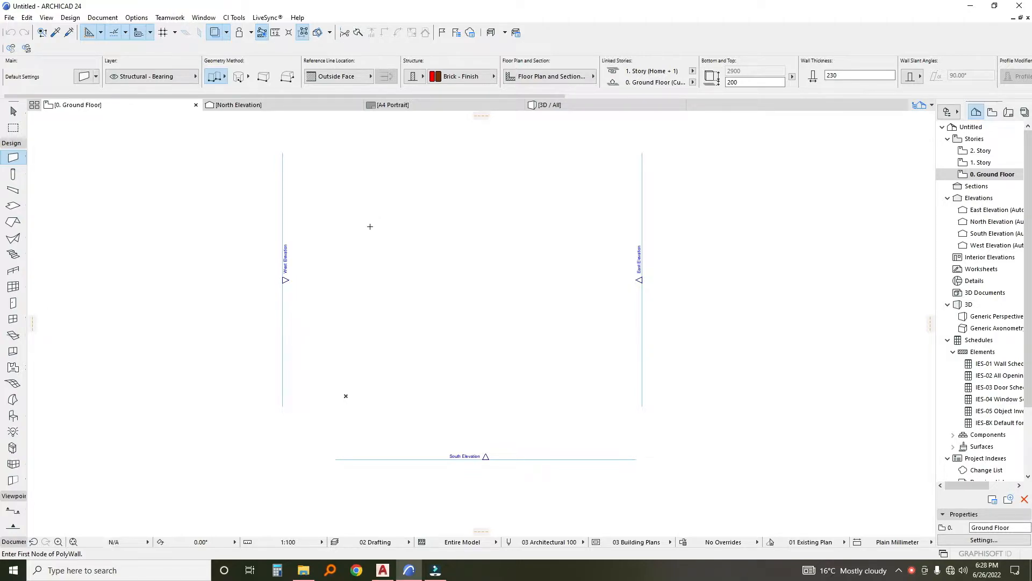
click(370, 227)
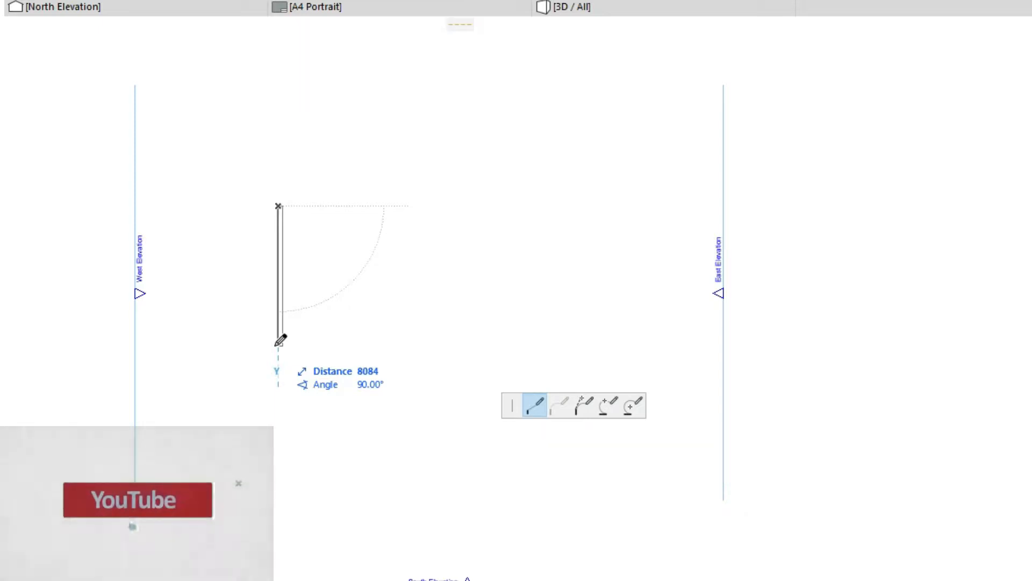
text(000)
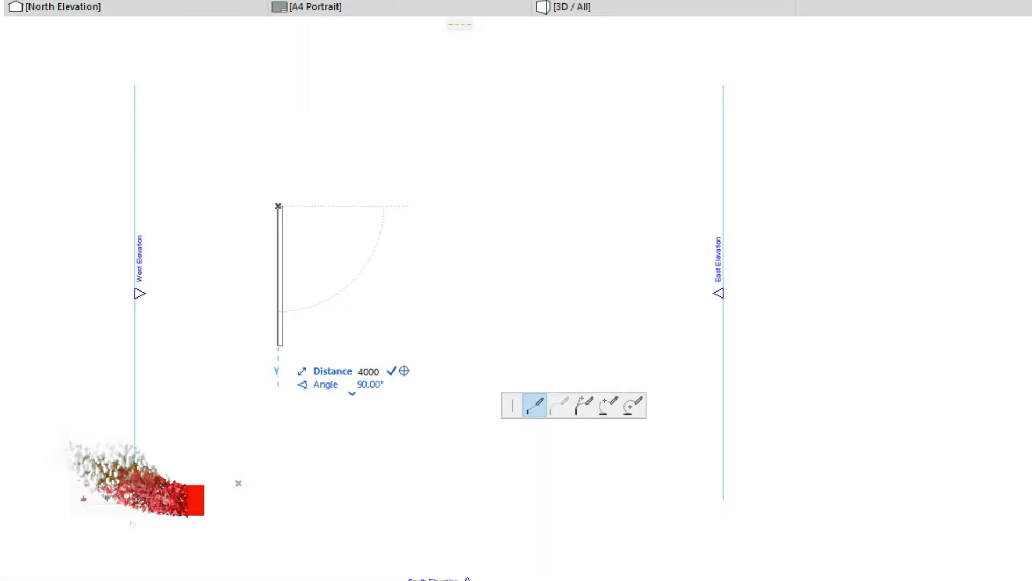
key(Return)
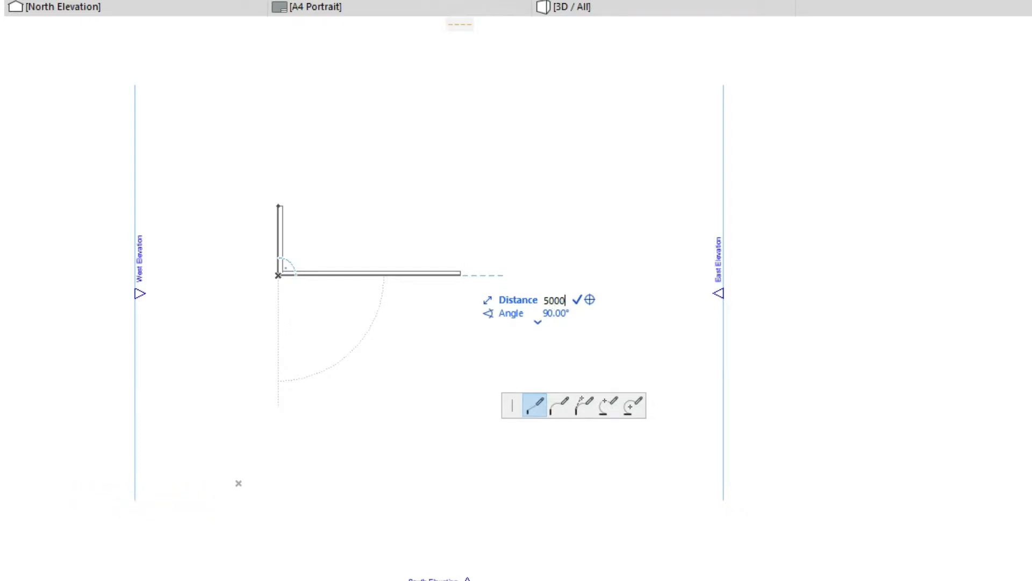
click(364, 275)
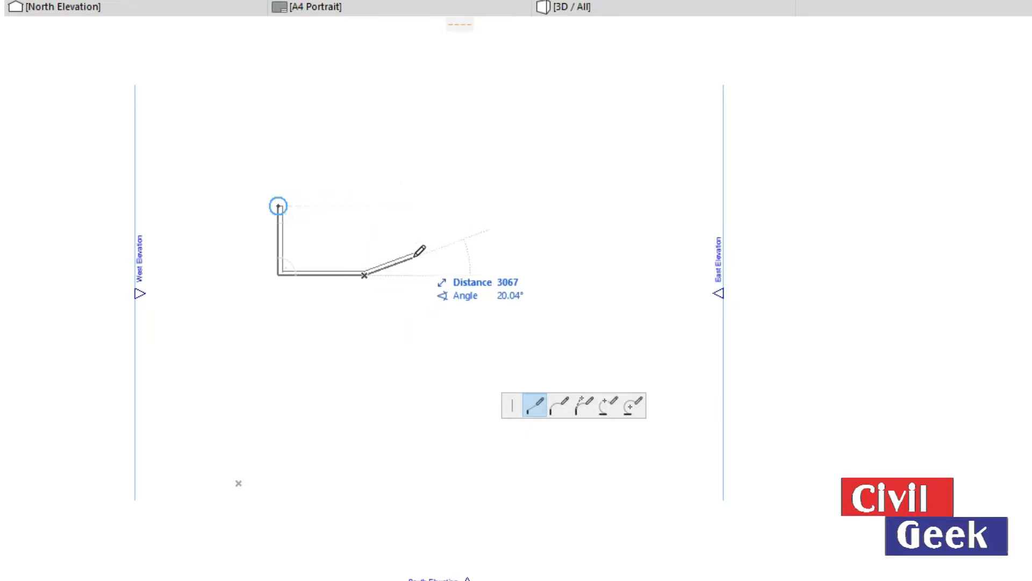
Add the 4000 mm east wall at 90° and close the wall outline at its starting corner
scroll(411, 255, up, 2)
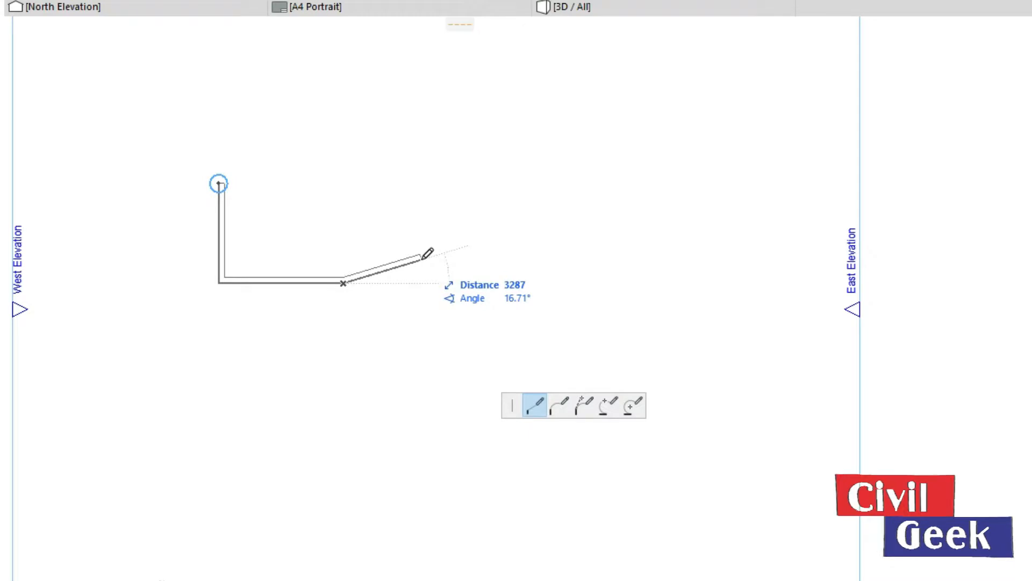
text(4000)
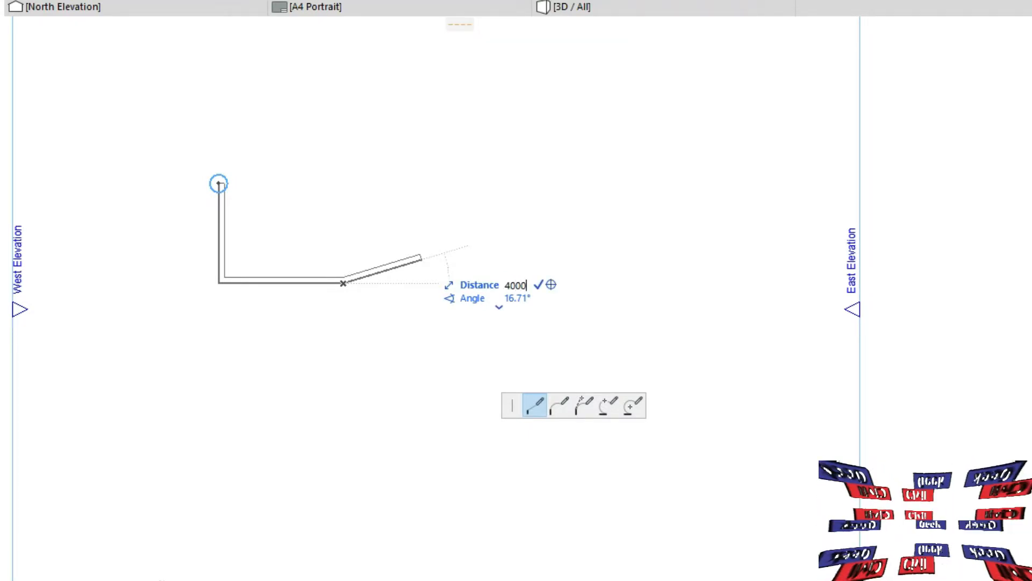
key(Tab)
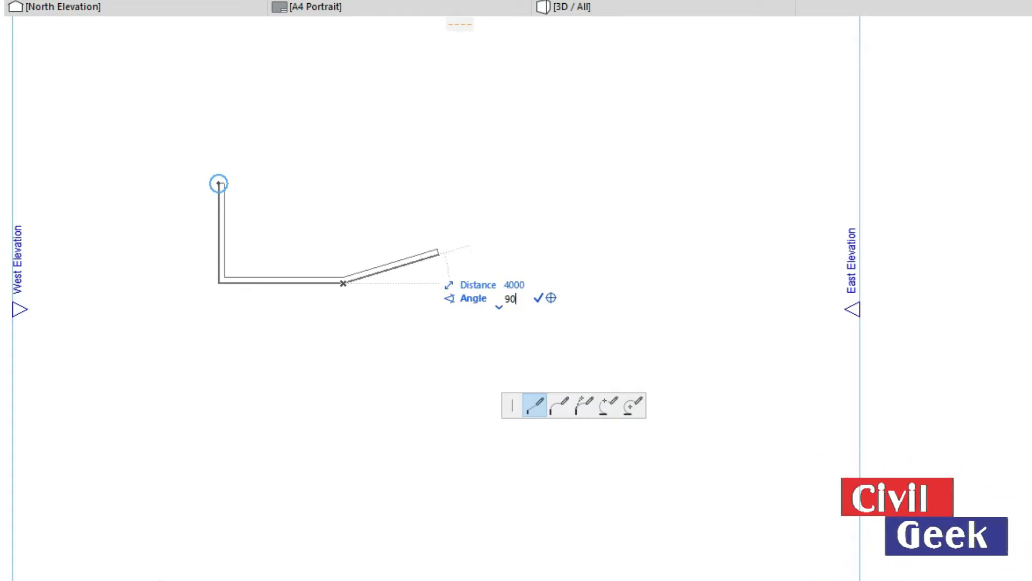
text(90)
key(Return)
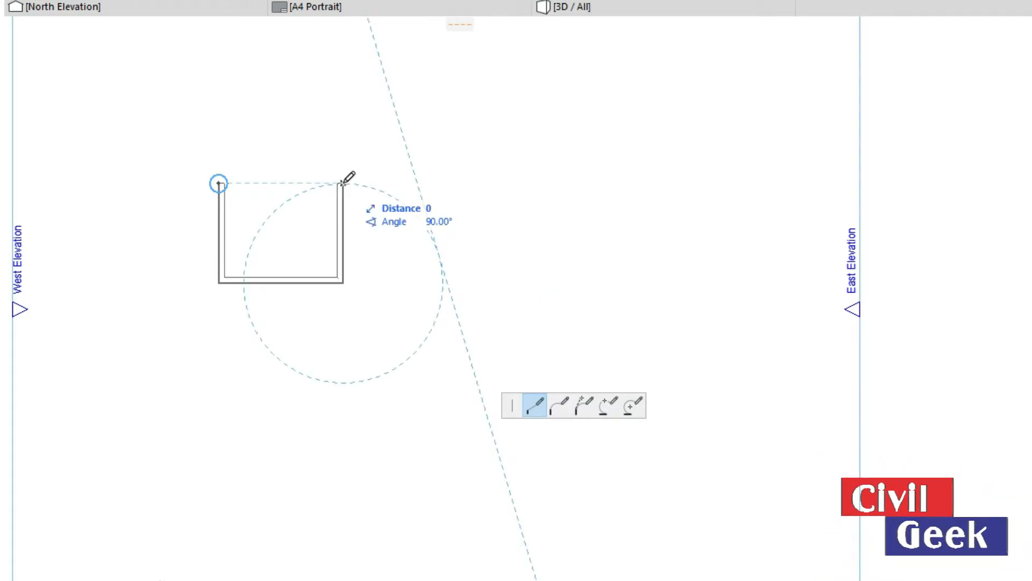
click(218, 181)
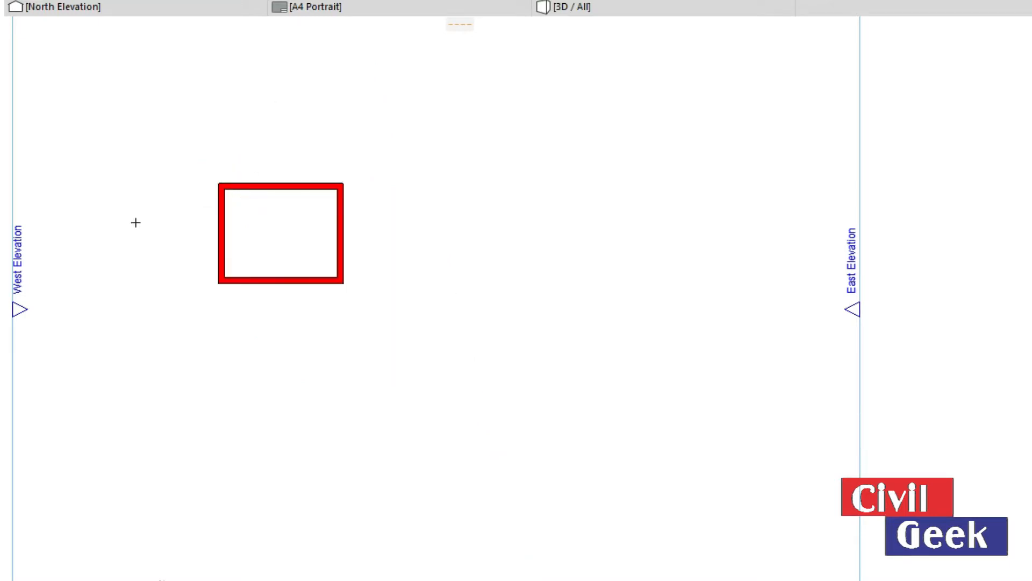
Place a 900 × 2100 mm door in the south wall near its west corner, opening outward and hinged on its east side
scroll(134, 221, up, 5)
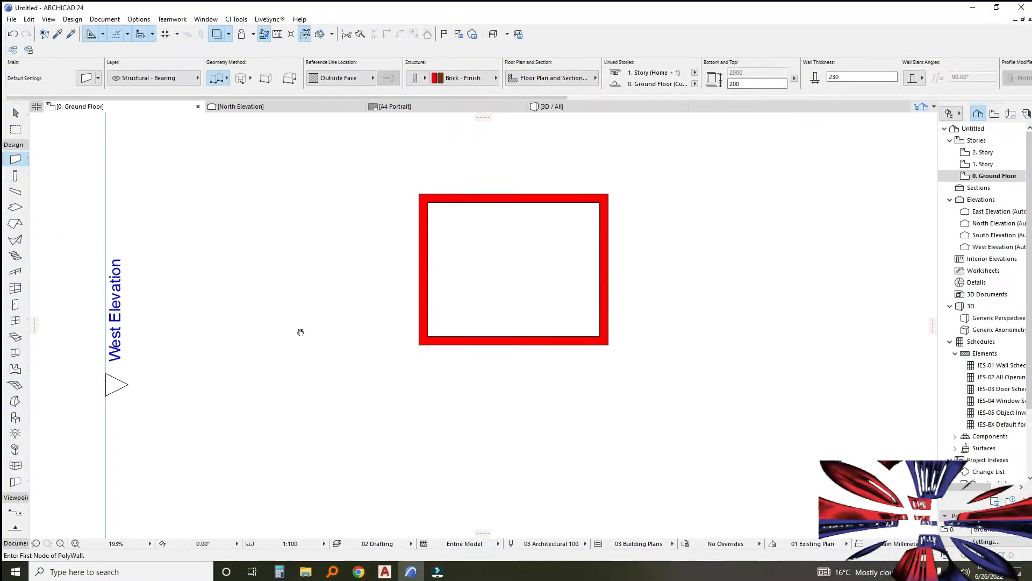
click(16, 304)
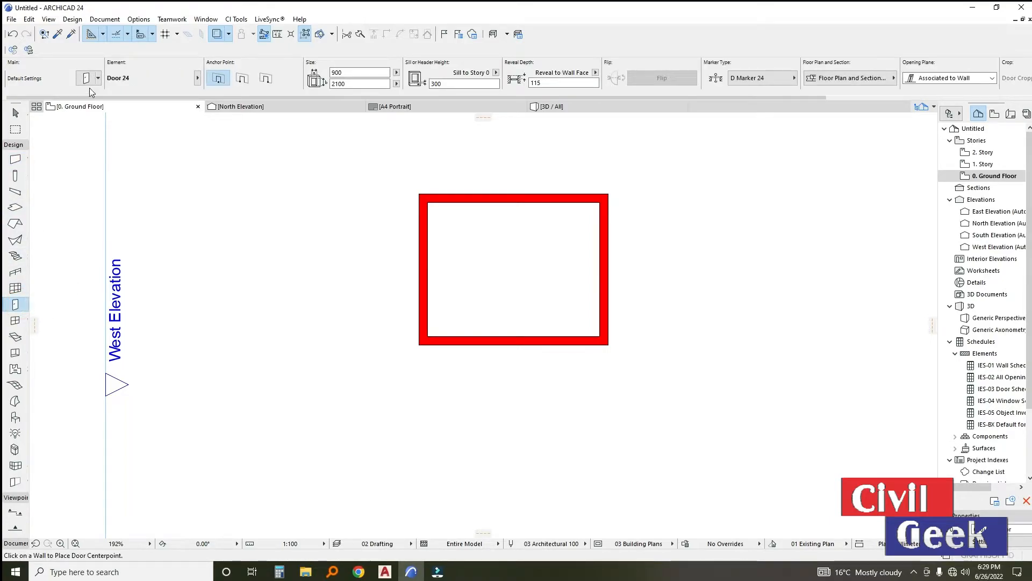
scroll(471, 354, up, 3)
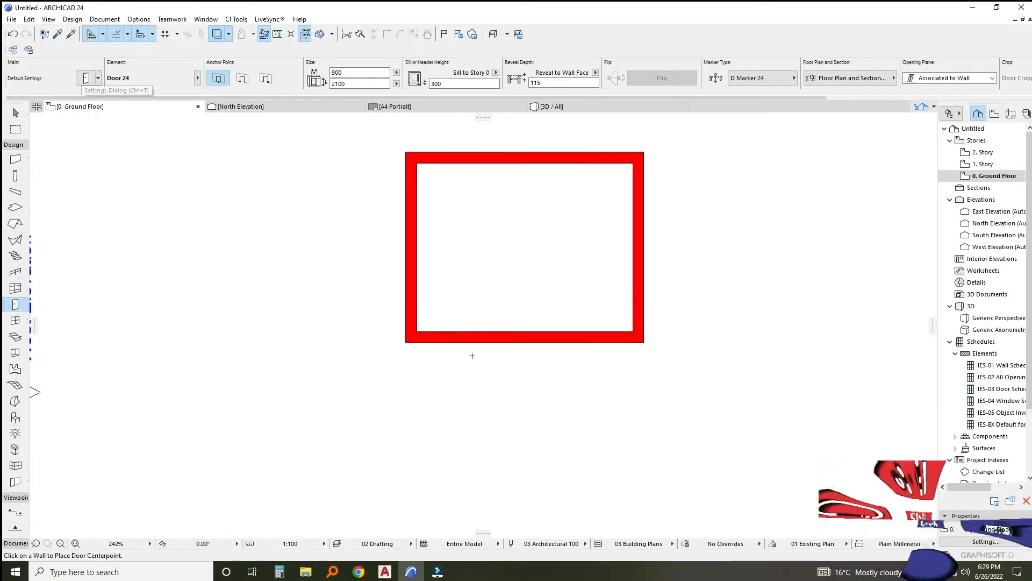
click(453, 338)
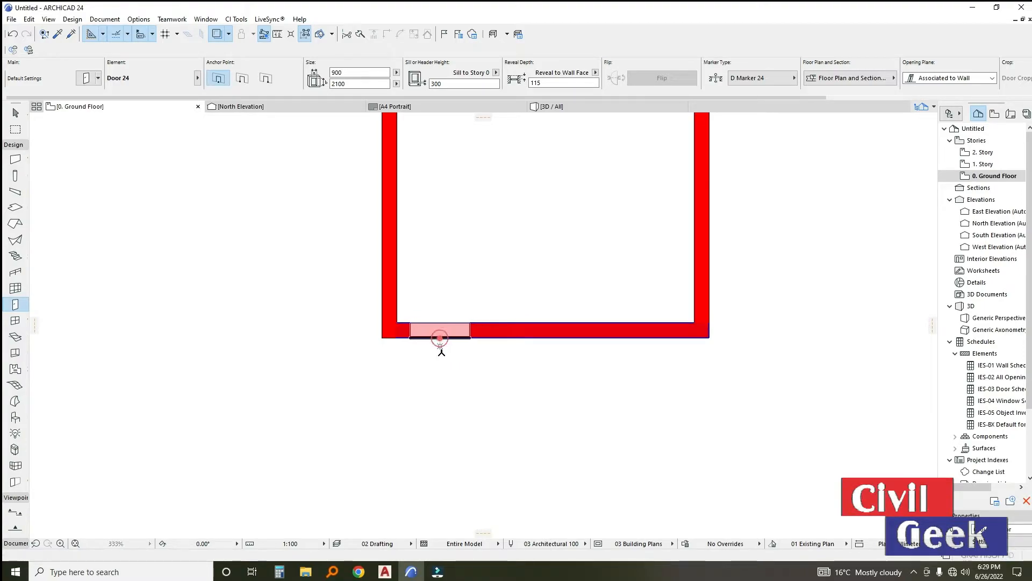
click(440, 339)
click(496, 377)
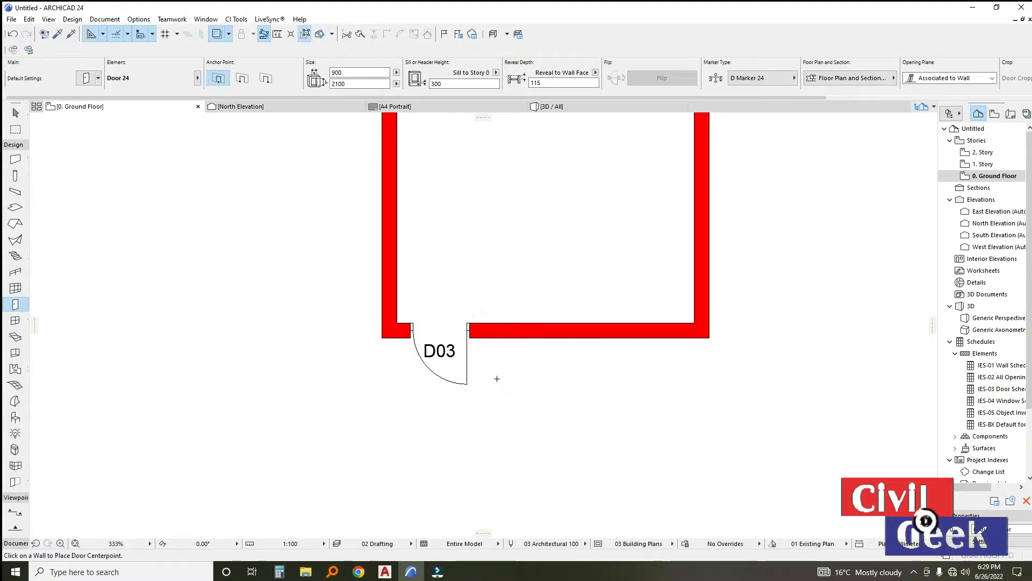
Place a 2000 × 1500 mm CI Tools window in the south wall, east of the door
click(15, 321)
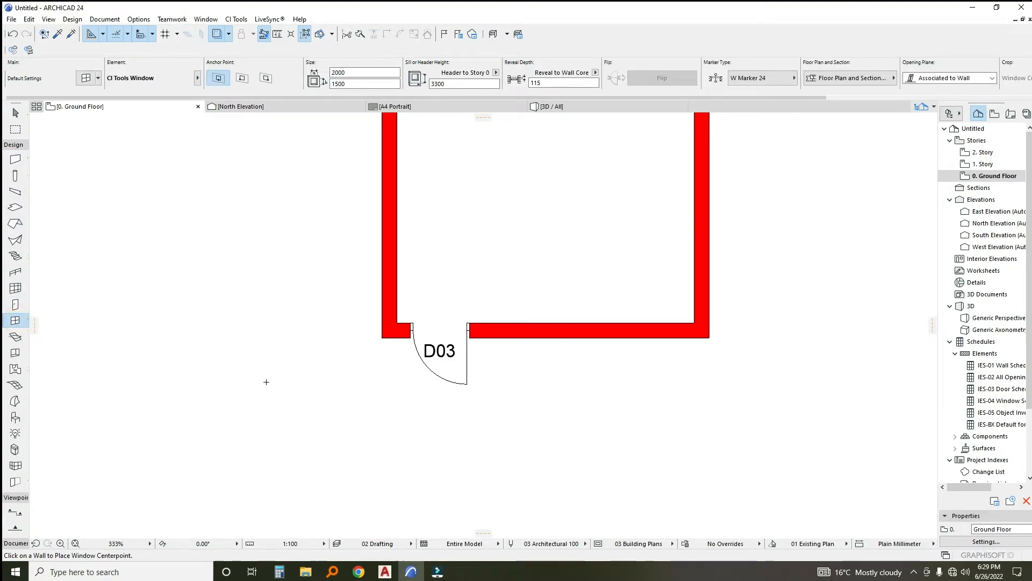
click(573, 339)
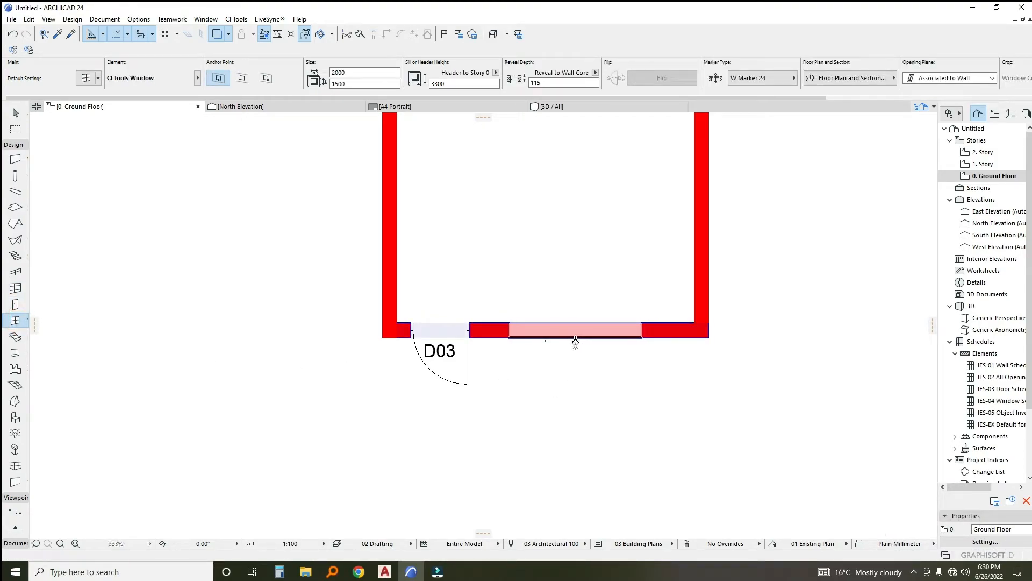
click(575, 343)
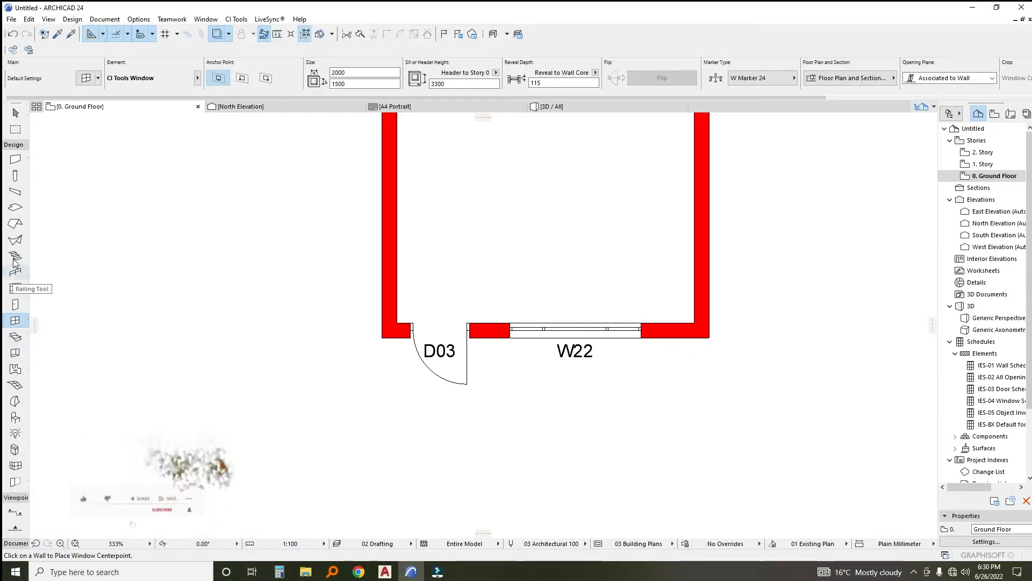
Draw a 300 mm thick rectangular concrete slab from the southwest to the northeast outer corner of the walls
click(14, 208)
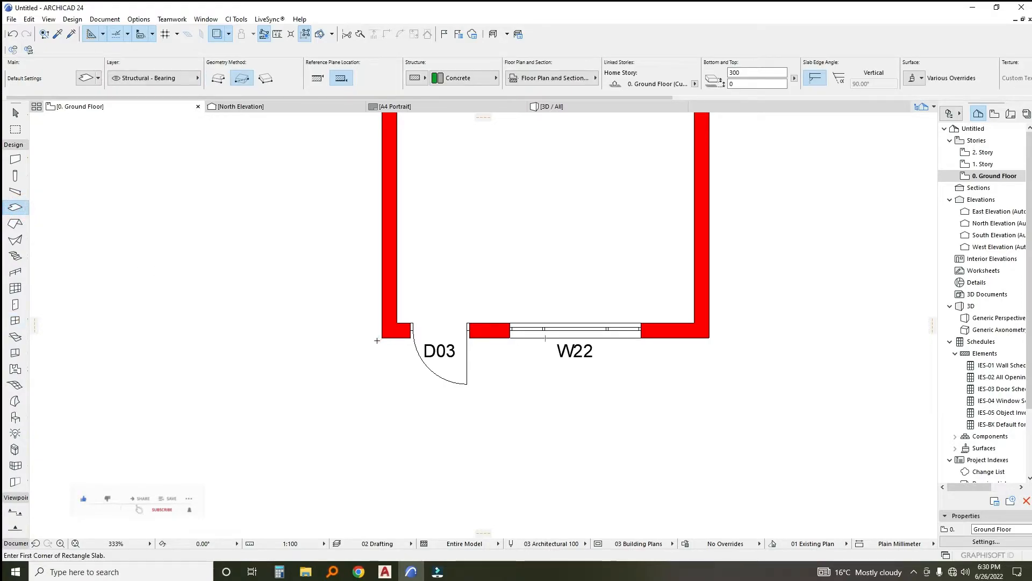
click(383, 338)
middle_drag(479, 267, 363, 456)
click(595, 265)
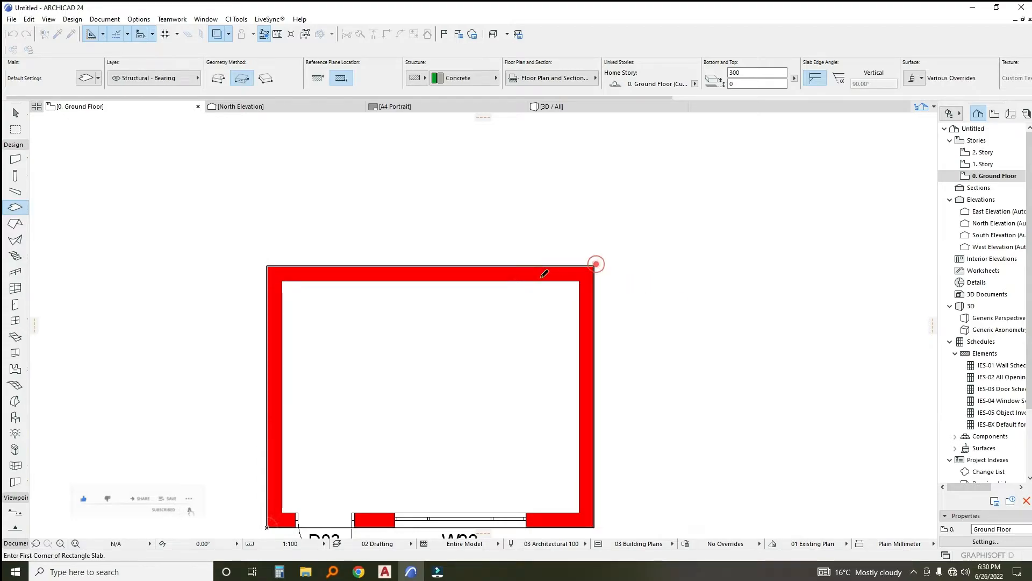
Create a rectangular hip roof over the walls' outer corners with a 21° pitch and a 600 mm eaves overhang
scroll(387, 315, down, 2)
middle_drag(388, 314, 529, 242)
middle_drag(108, 216, 167, 244)
scroll(166, 244, down, 1)
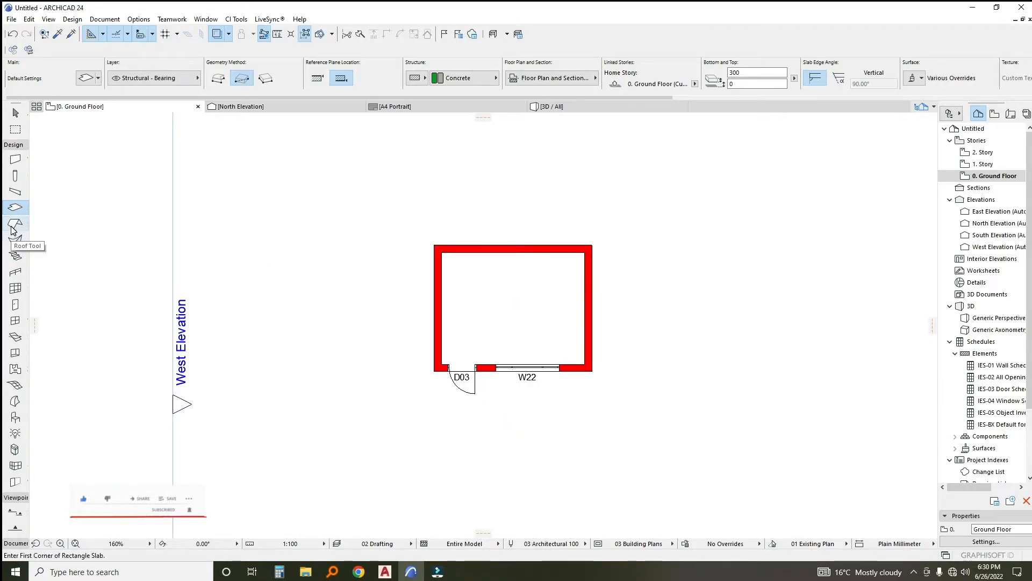
click(13, 228)
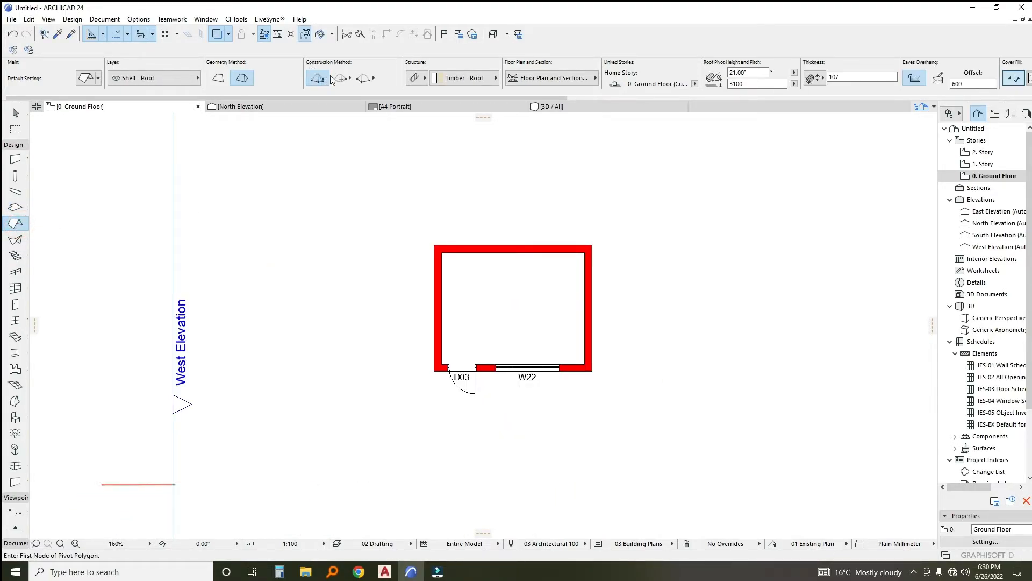
click(343, 79)
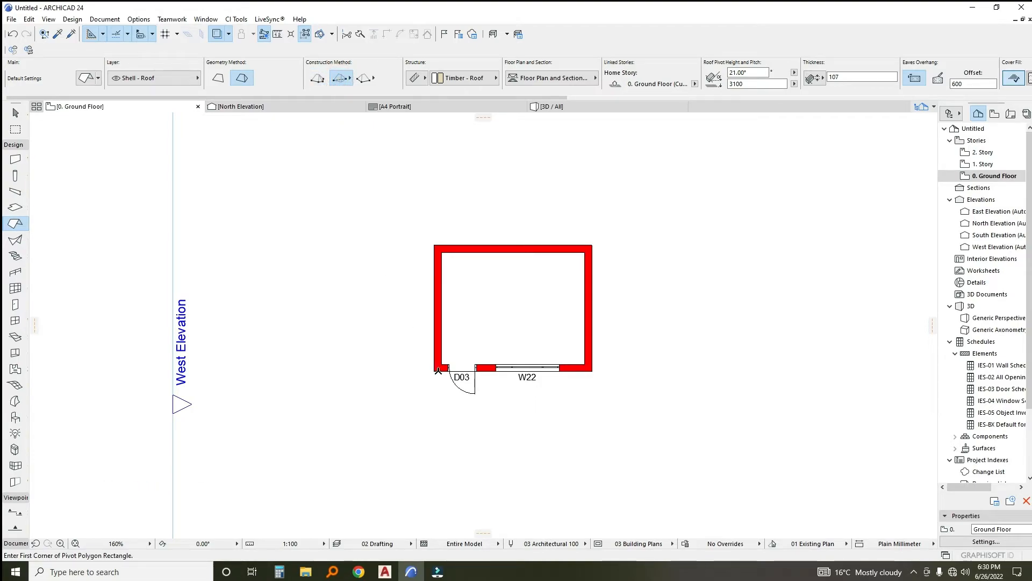
click(434, 370)
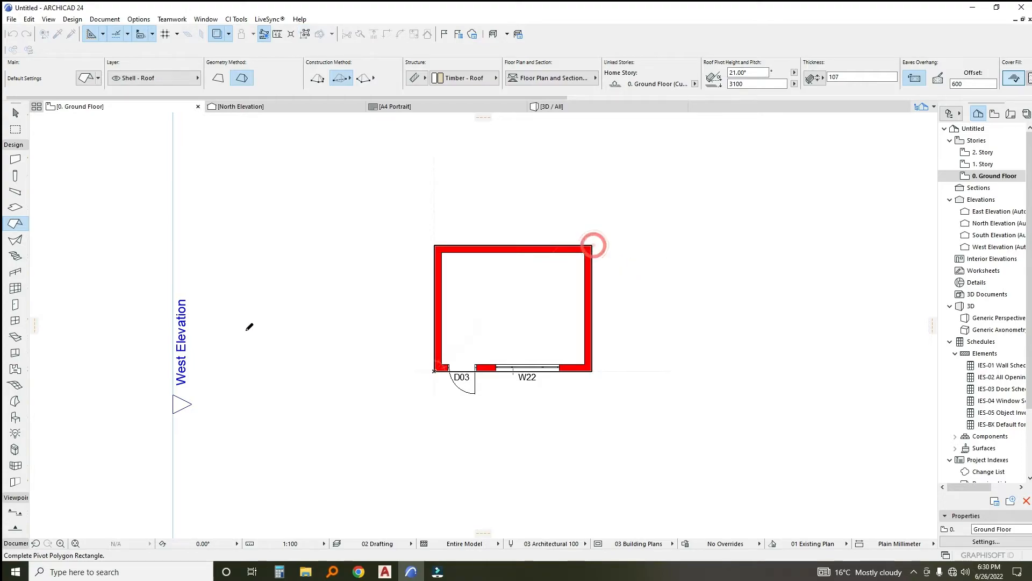
middle_drag(312, 306, 366, 265)
middle_drag(331, 296, 329, 272)
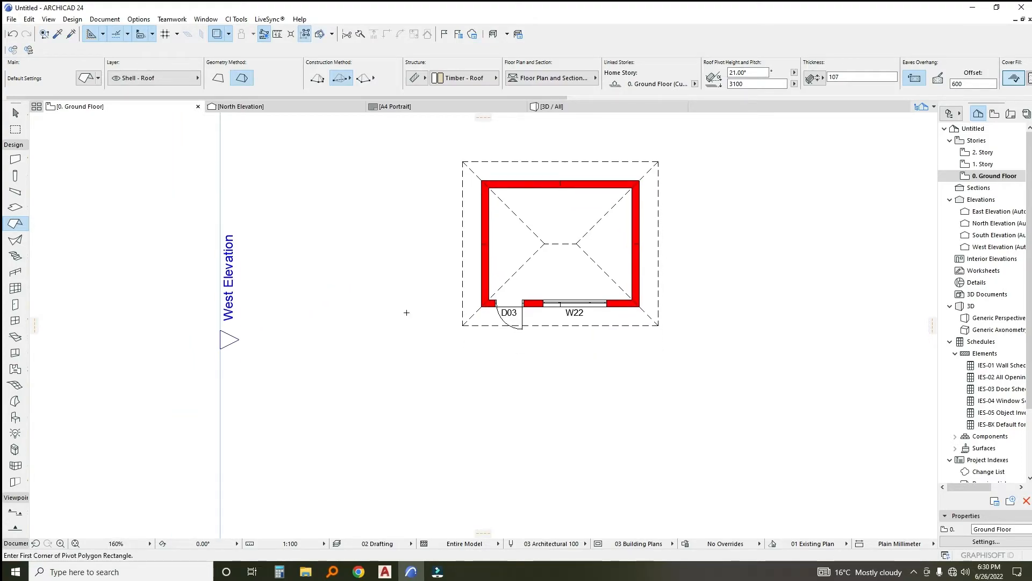
key(Escape)
Apply a CI Tools Roof Covering to the hip roof, keeping the default covering settings
click(470, 325)
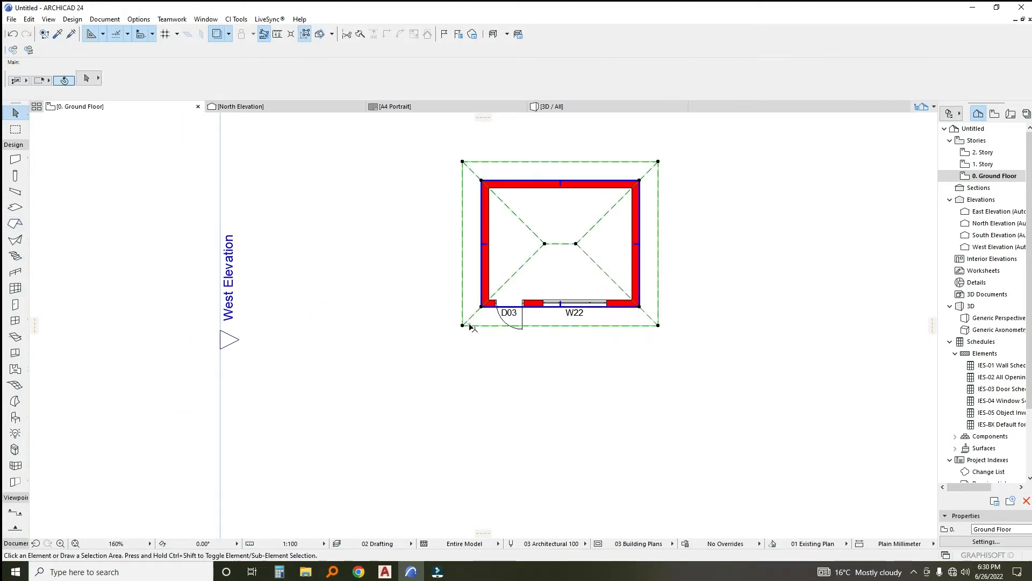
click(236, 20)
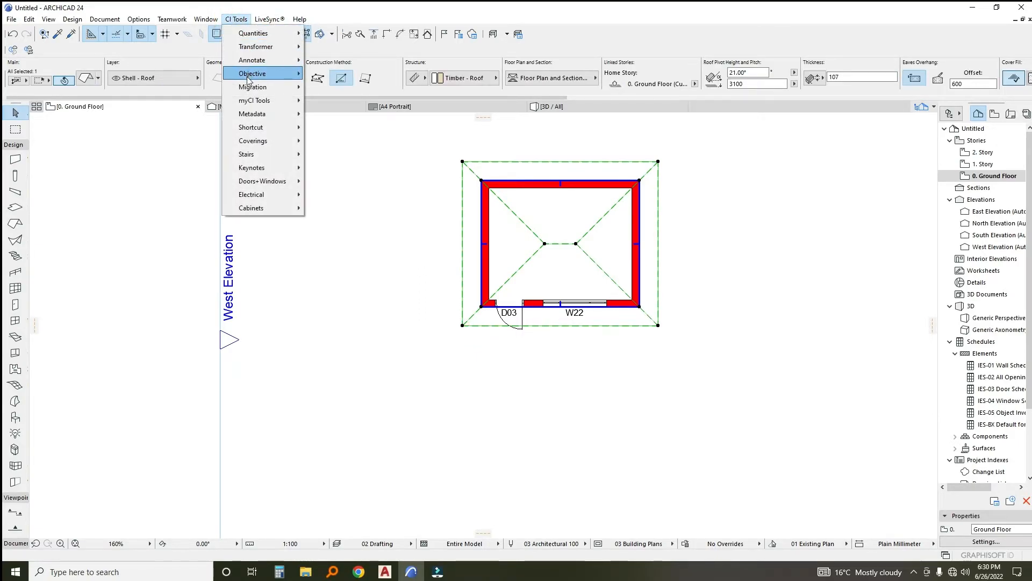
mouse_move(249, 80)
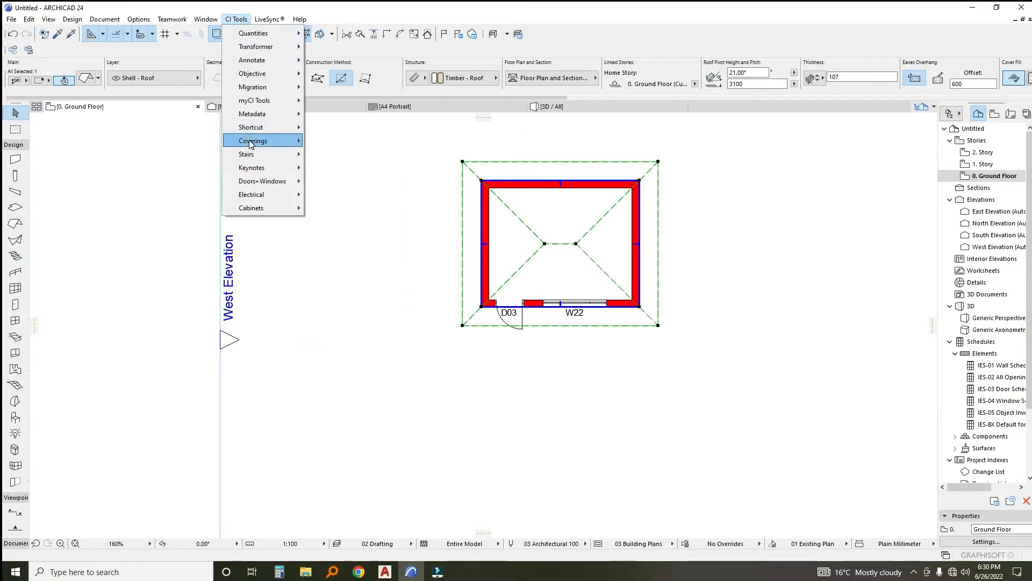
mouse_move(253, 143)
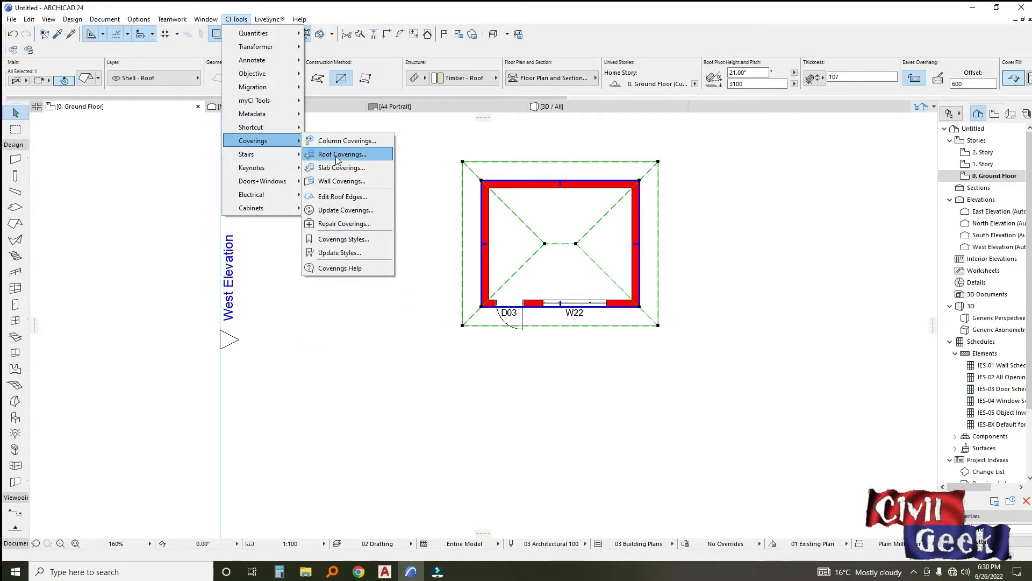
mouse_move(295, 143)
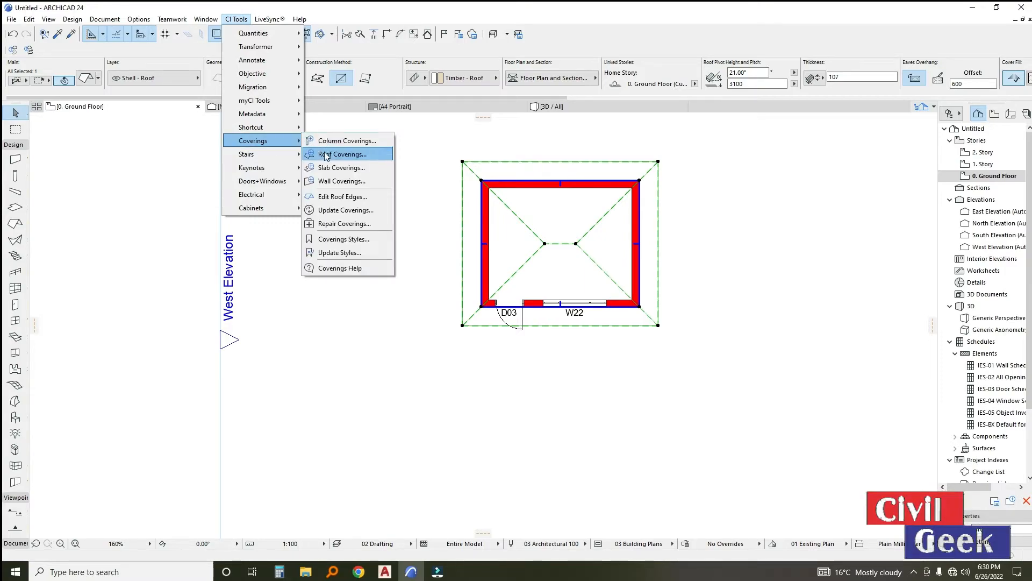
click(327, 156)
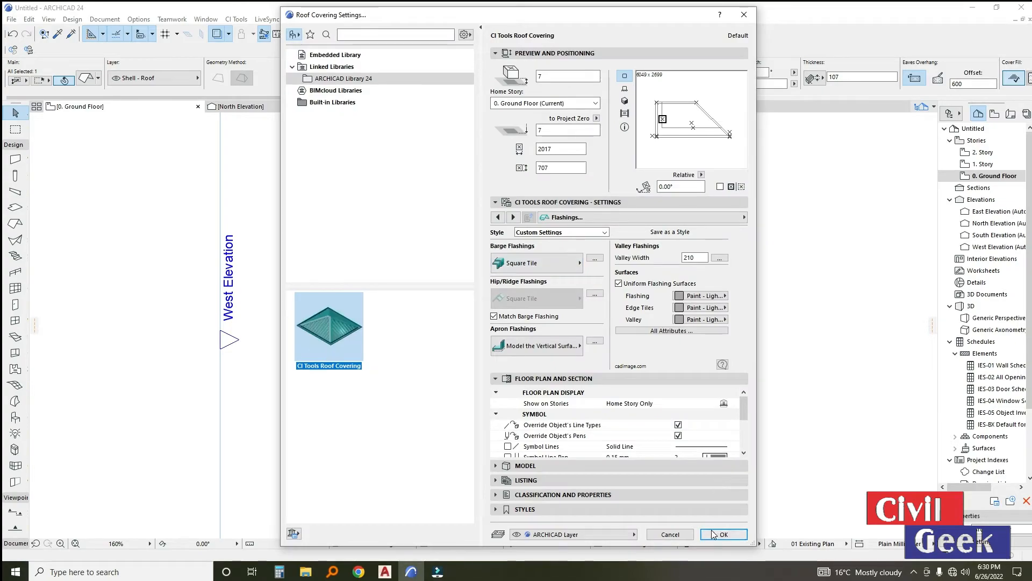
click(711, 528)
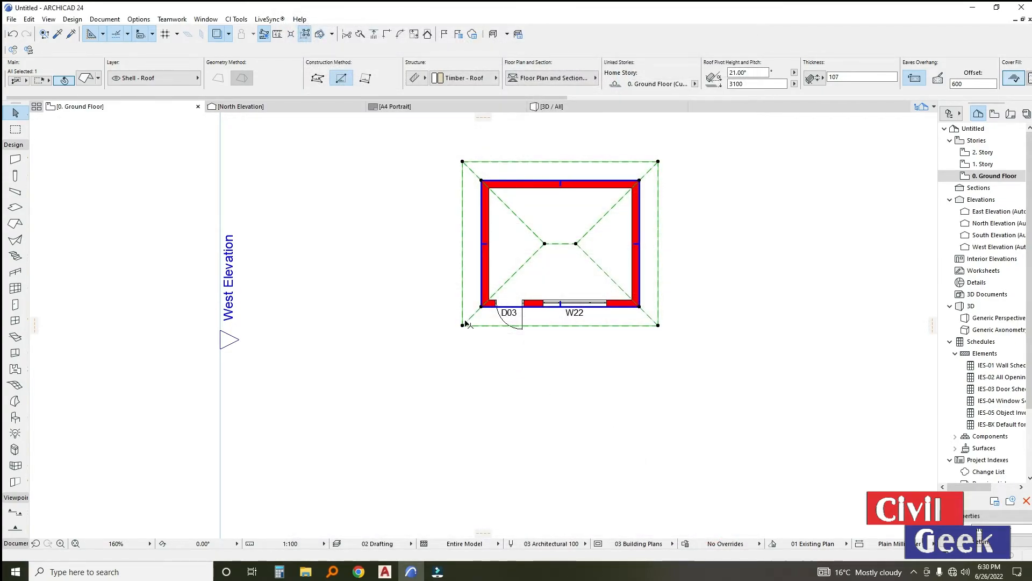
Show the house in the 3D perspective view and select the window in its front wall
scroll(434, 329, down, 3)
scroll(434, 327, up, 2)
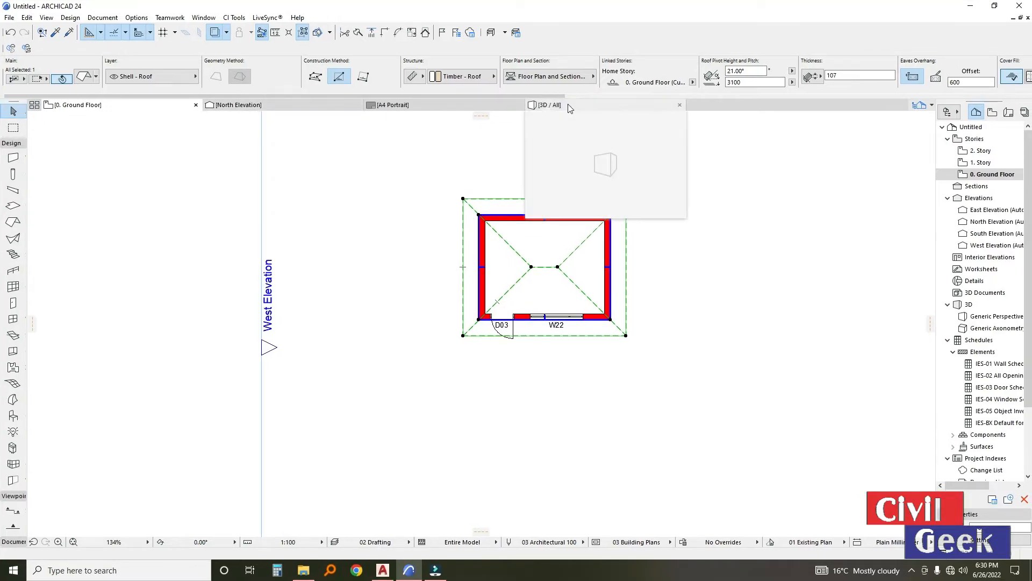
click(571, 107)
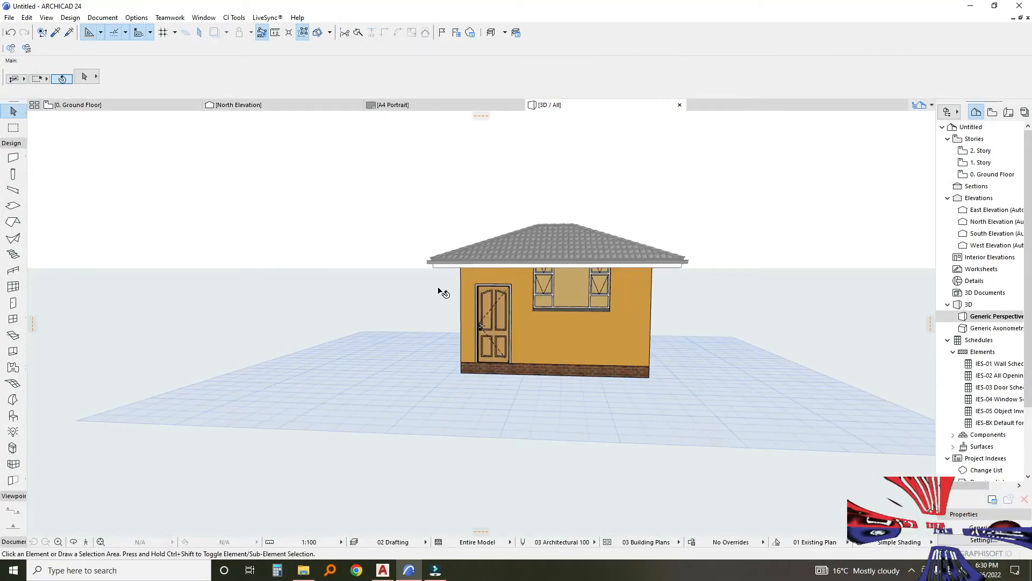
middle_drag(585, 332, 555, 257)
click(587, 227)
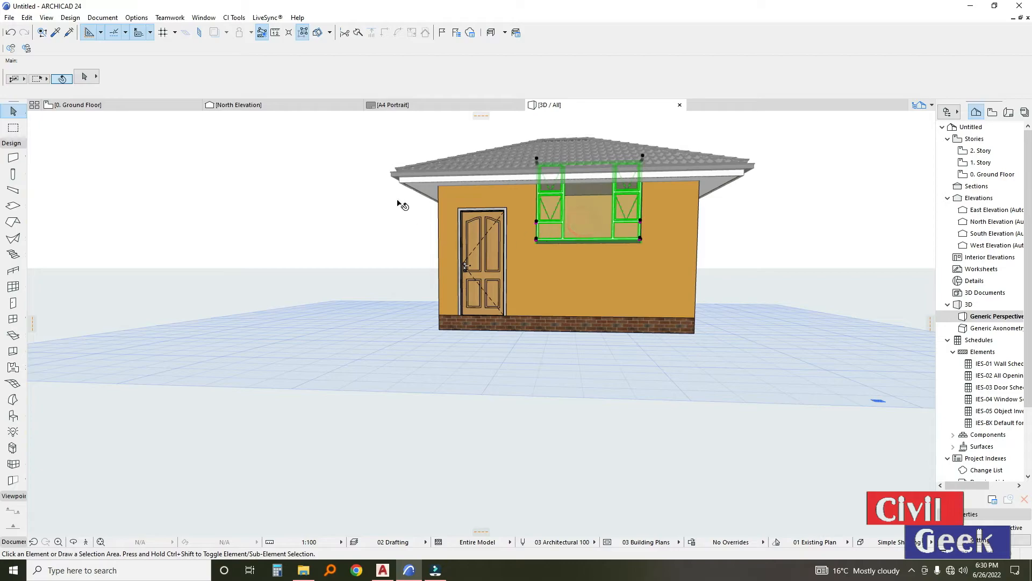
Set the front window's header height to 2400 relative to the ground floor story
click(443, 82)
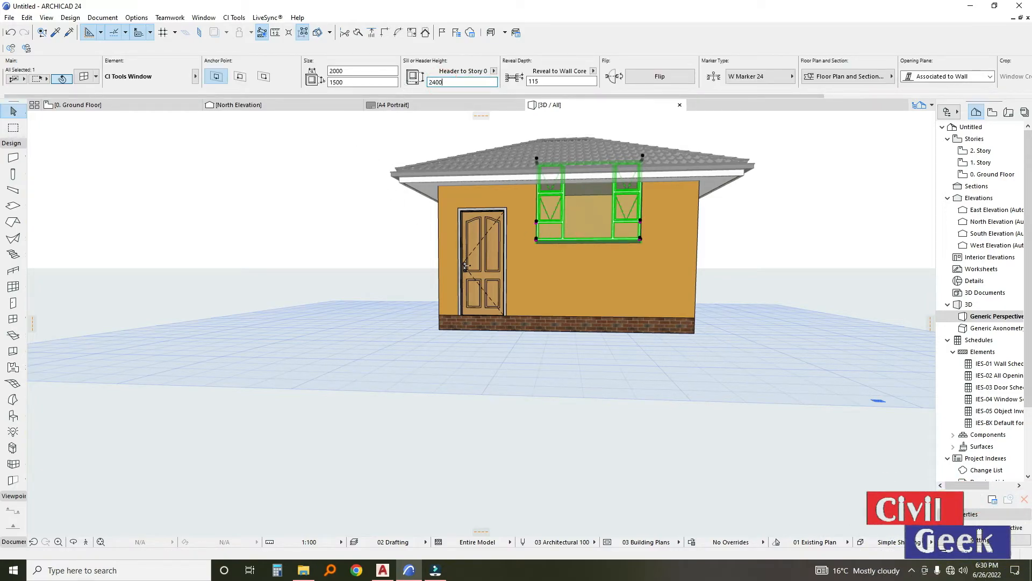
key(Return)
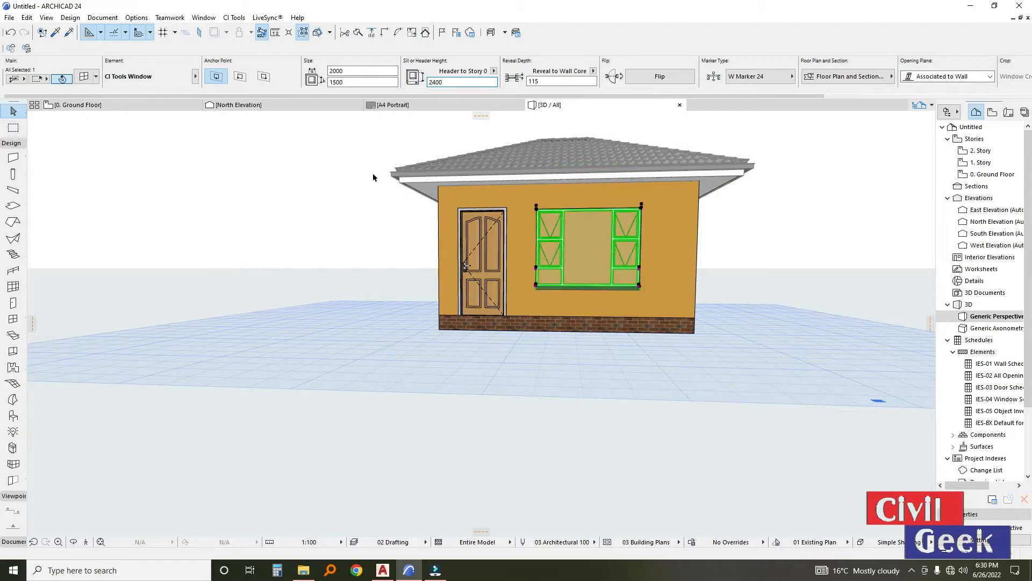
click(269, 226)
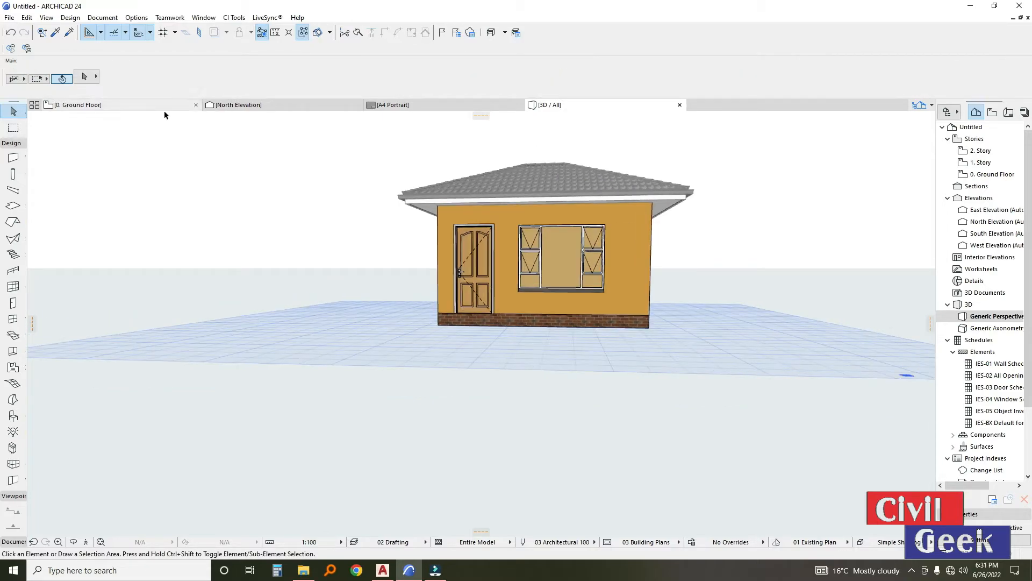
In the North Elevation, move the four level lines and their labels horizontally along the ground line so the labels sit just beside the house
click(234, 106)
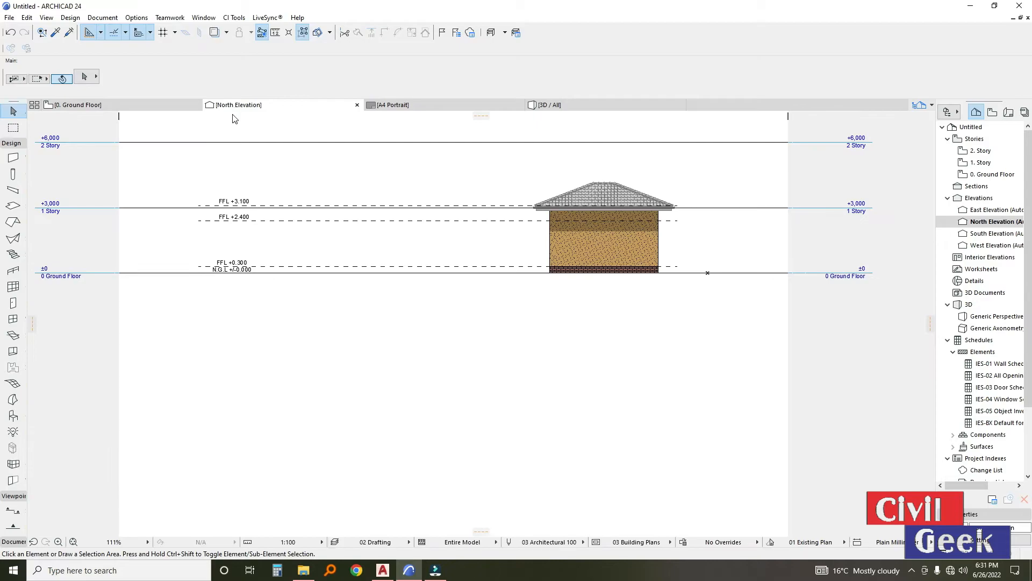
scroll(617, 224, up, 4)
scroll(449, 220, down, 3)
middle_drag(282, 233, 449, 229)
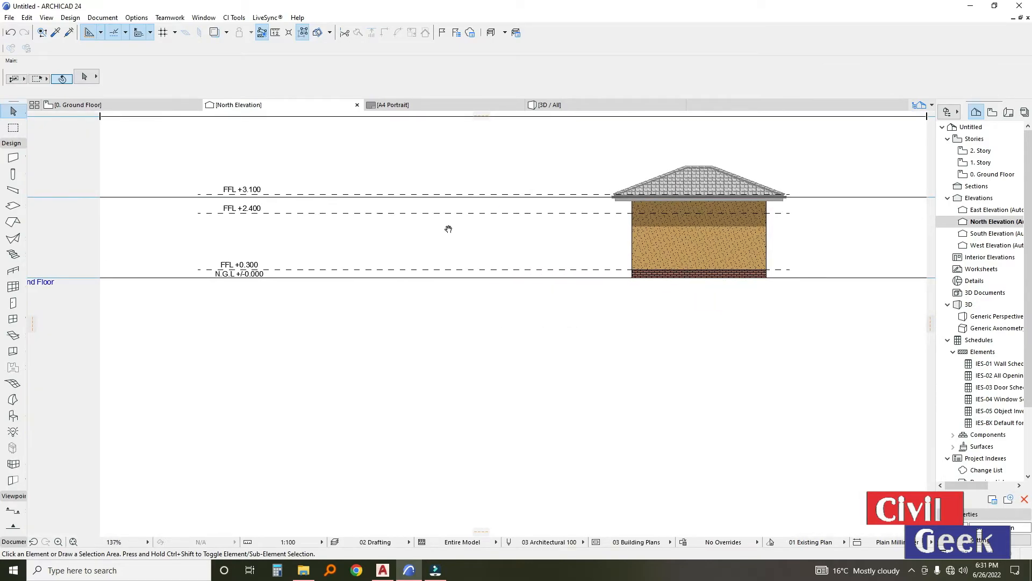
drag(147, 154, 357, 338)
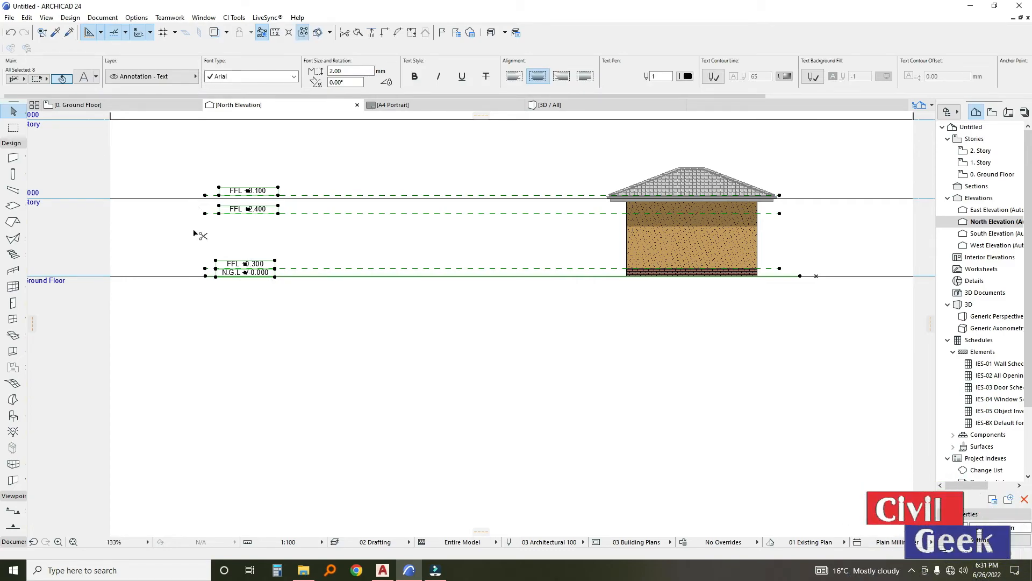
key(ctrl+d)
scroll(317, 280, up, 2)
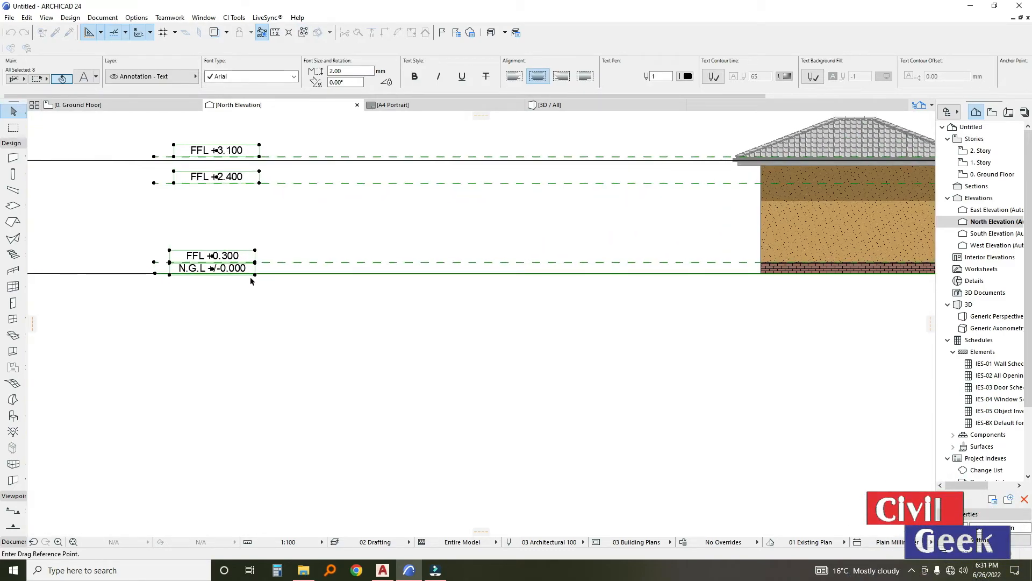
click(253, 274)
middle_drag(496, 279, 222, 266)
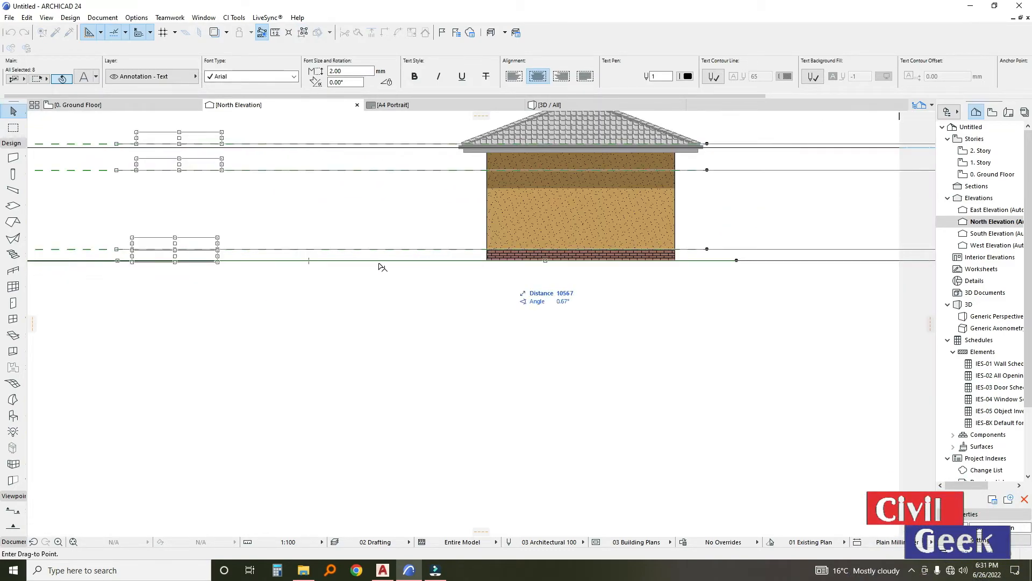
click(413, 262)
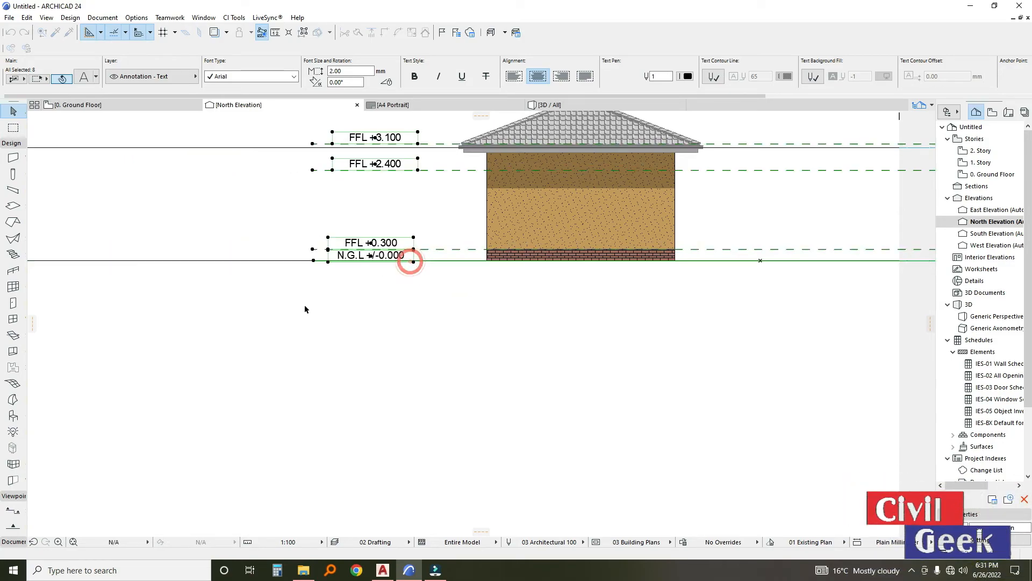
click(298, 306)
Examine the house against the level lines in the North Elevation and the South Elevation
scroll(364, 262, down, 3)
middle_drag(366, 288, 356, 333)
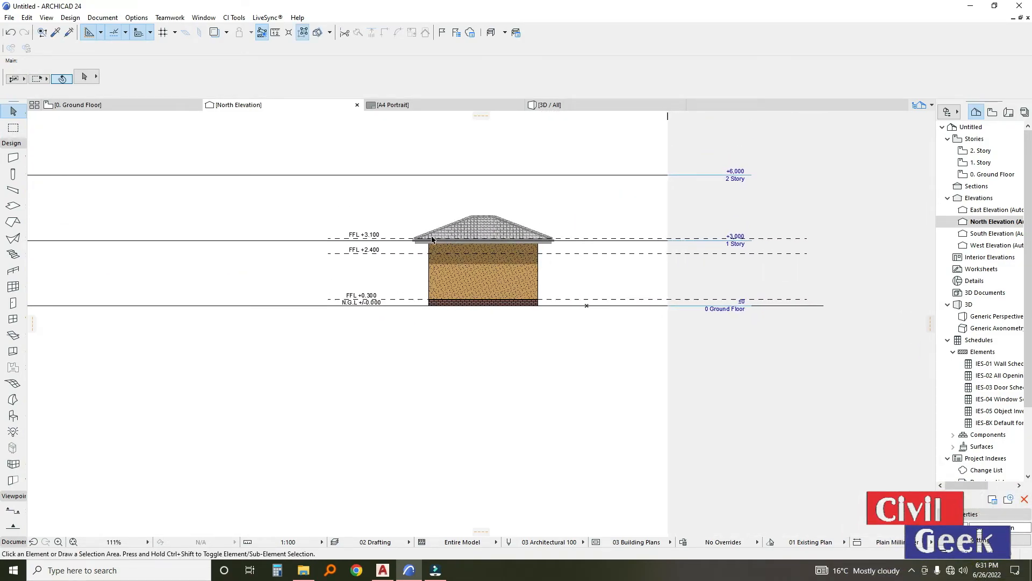
scroll(350, 263, up, 4)
scroll(446, 253, up, 2)
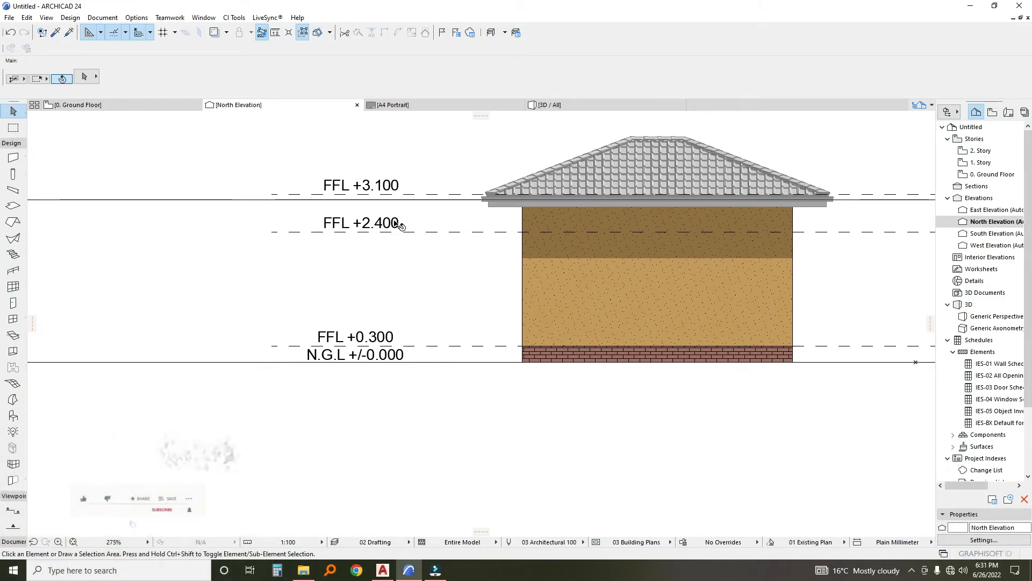
scroll(395, 226, down, 3)
scroll(449, 235, down, 1)
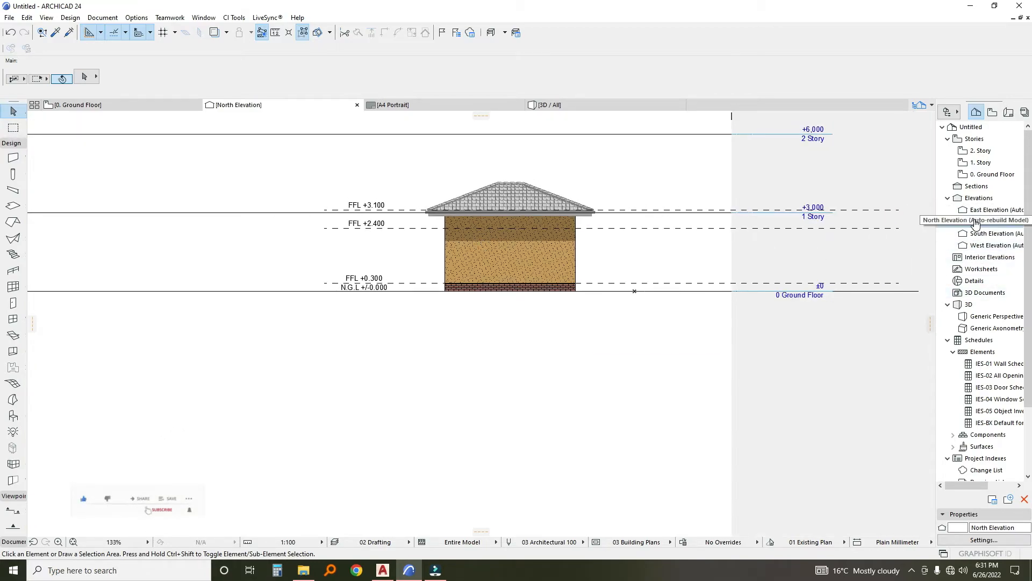
click(978, 237)
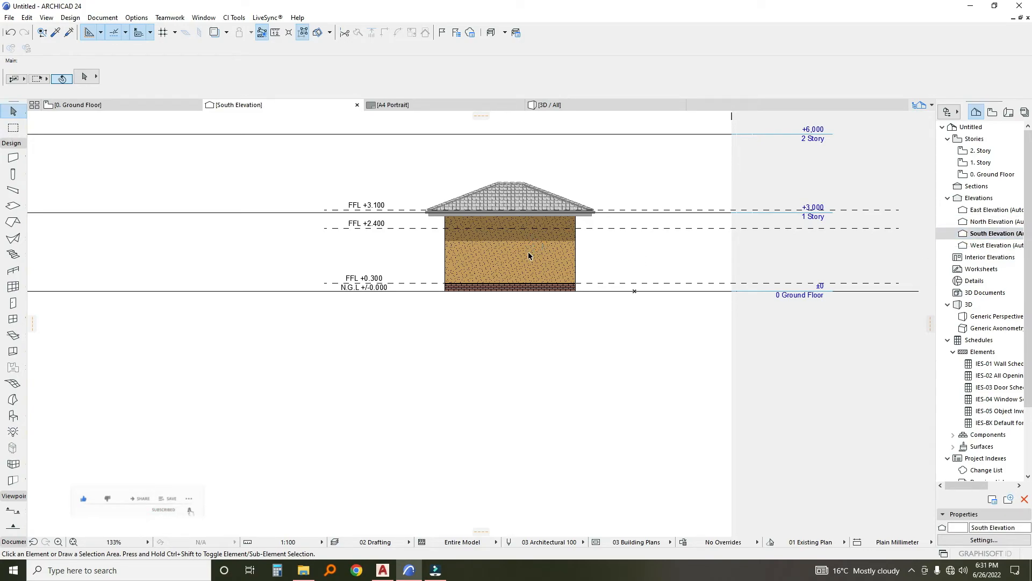
scroll(528, 256, up, 4)
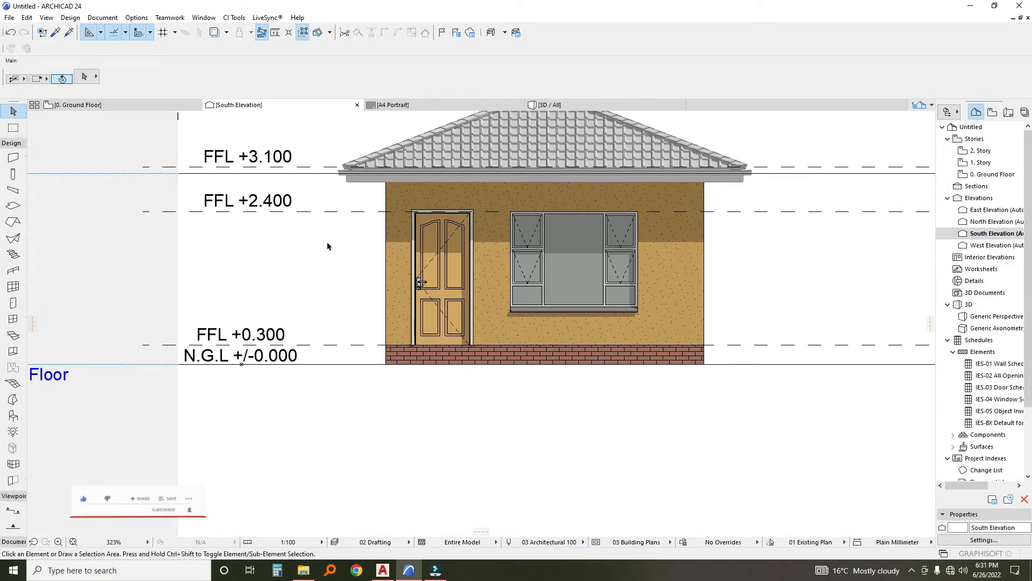
scroll(327, 246, down, 4)
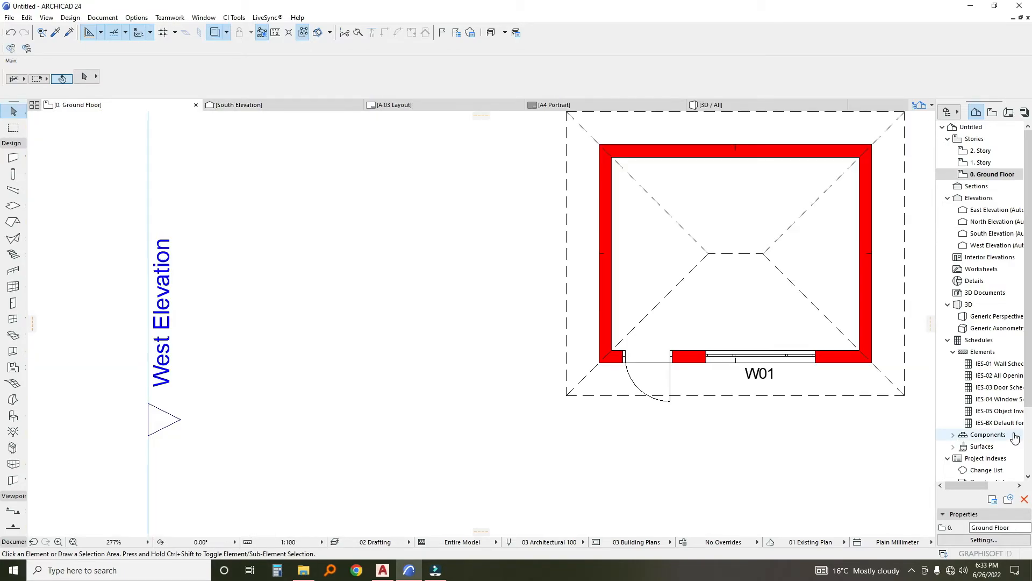
Open the IES-01 Wall Schedule and the IES-04 Window Schedule to review the listed elements
scroll(979, 363, down, 3)
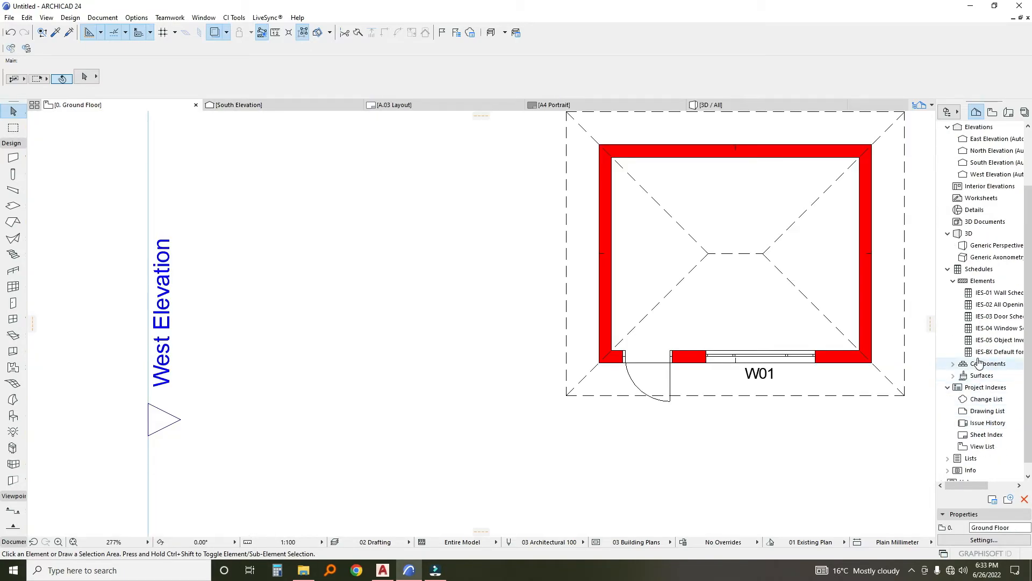
click(976, 295)
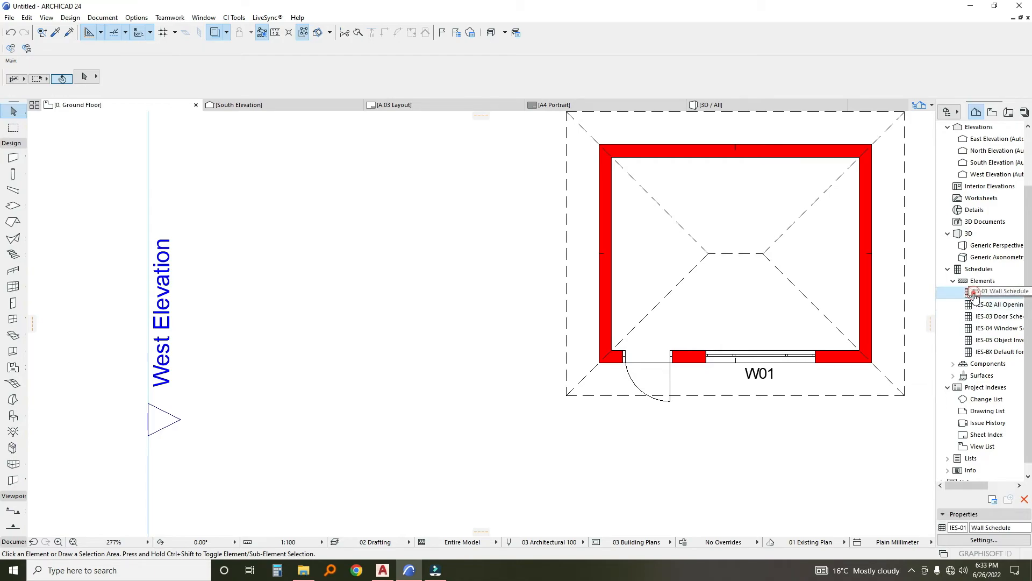
double_click(978, 293)
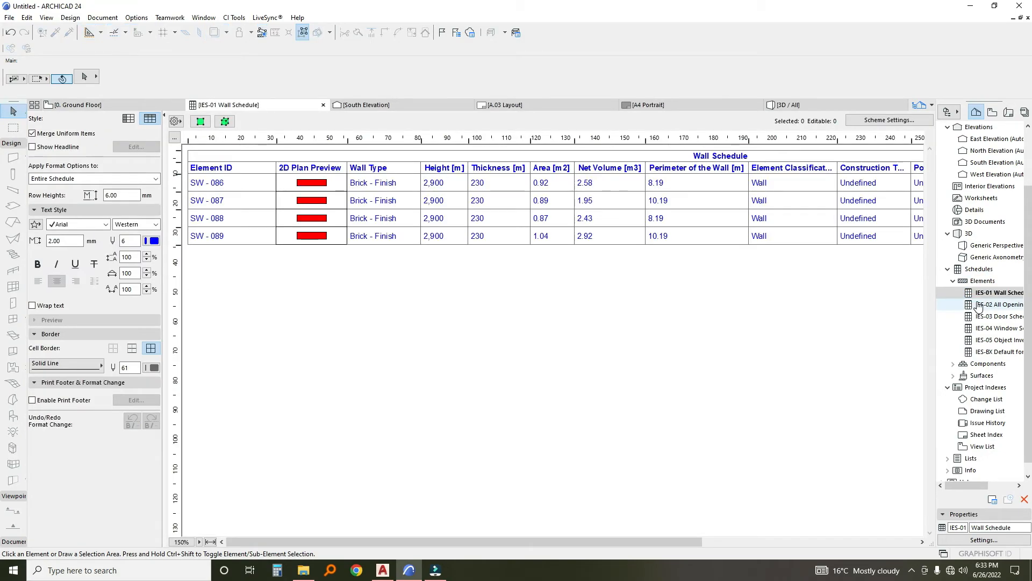
click(990, 330)
double_click(991, 333)
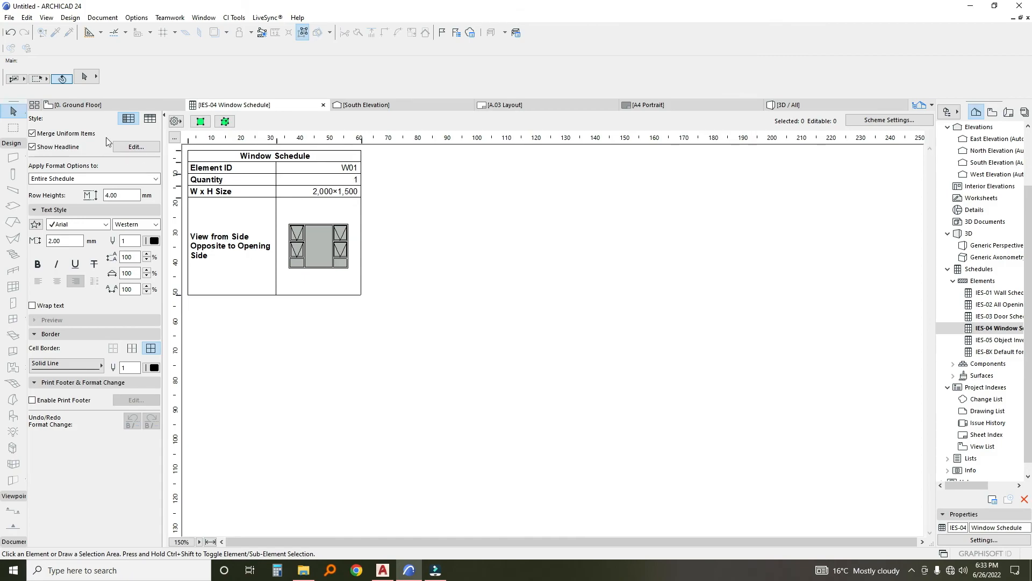
Review the house in the Ground Floor plan and the South Elevation
click(75, 105)
scroll(420, 266, down, 3)
scroll(383, 301, up, 5)
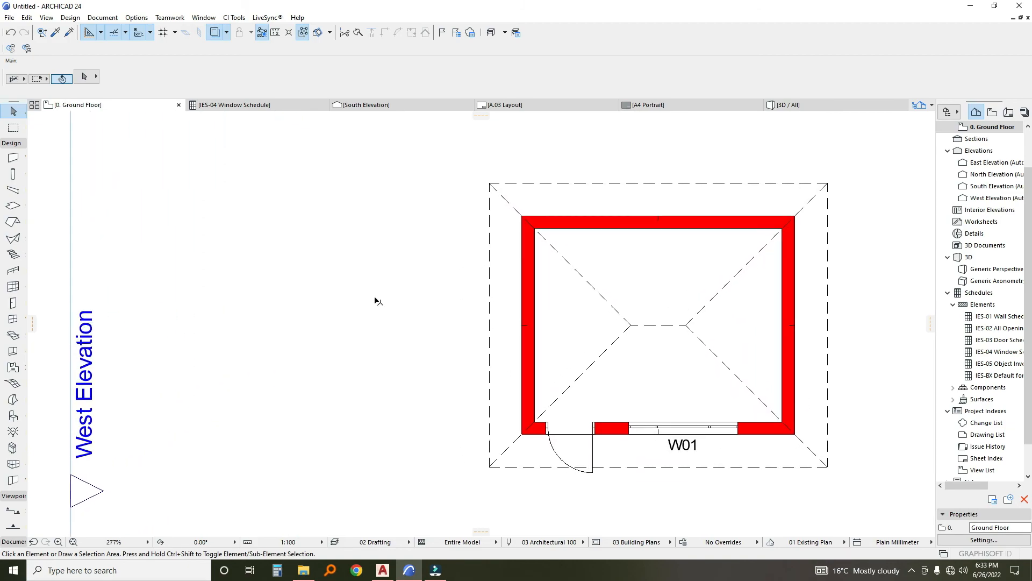
middle_drag(383, 299, 311, 286)
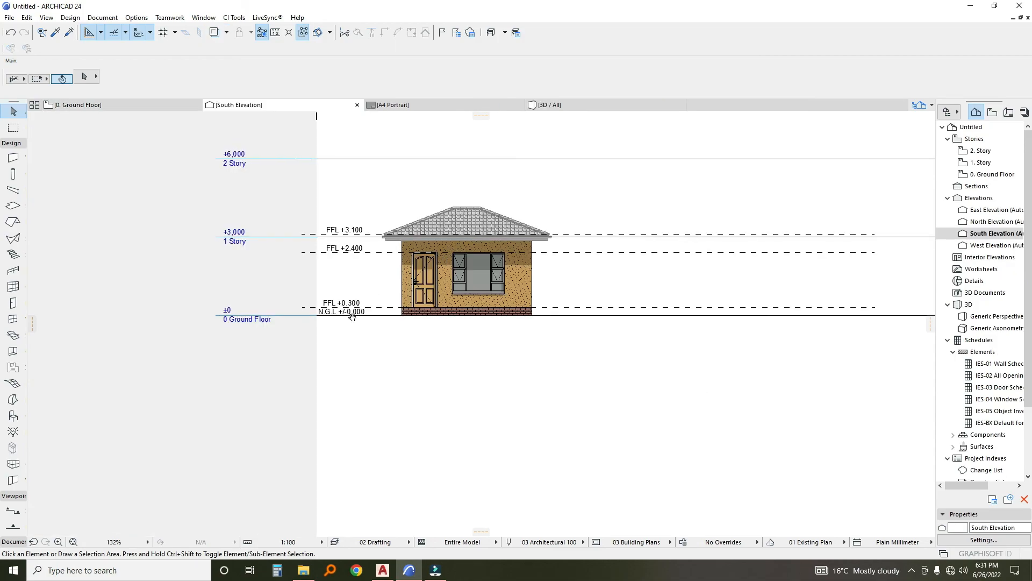
scroll(366, 301, up, 3)
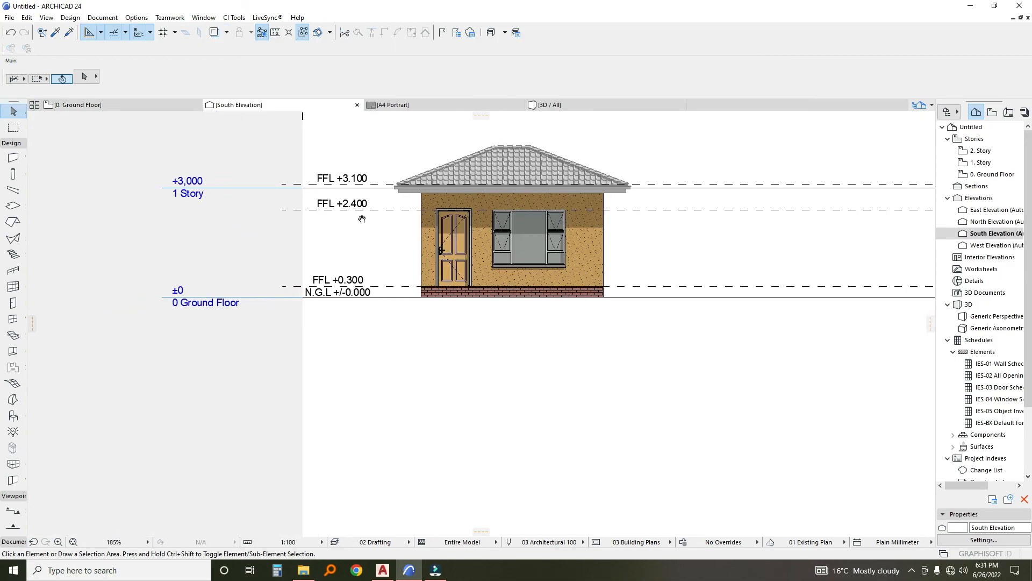